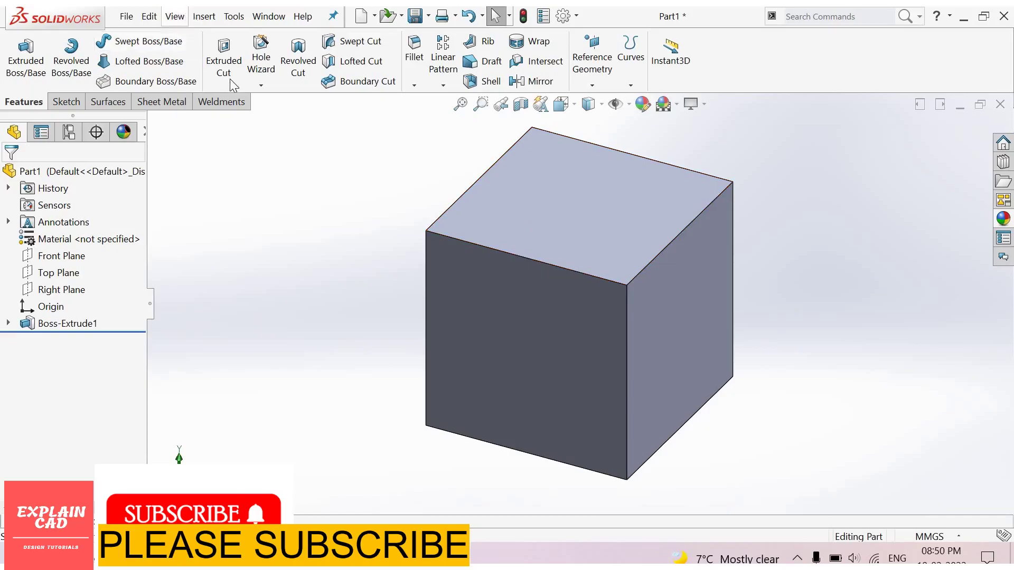
Step: Start a Freeform feature on the cube's top face
{"action": "left_click", "coordinate": [203, 16]}
{"action": "mouse_move", "coordinate": [237, 92]}
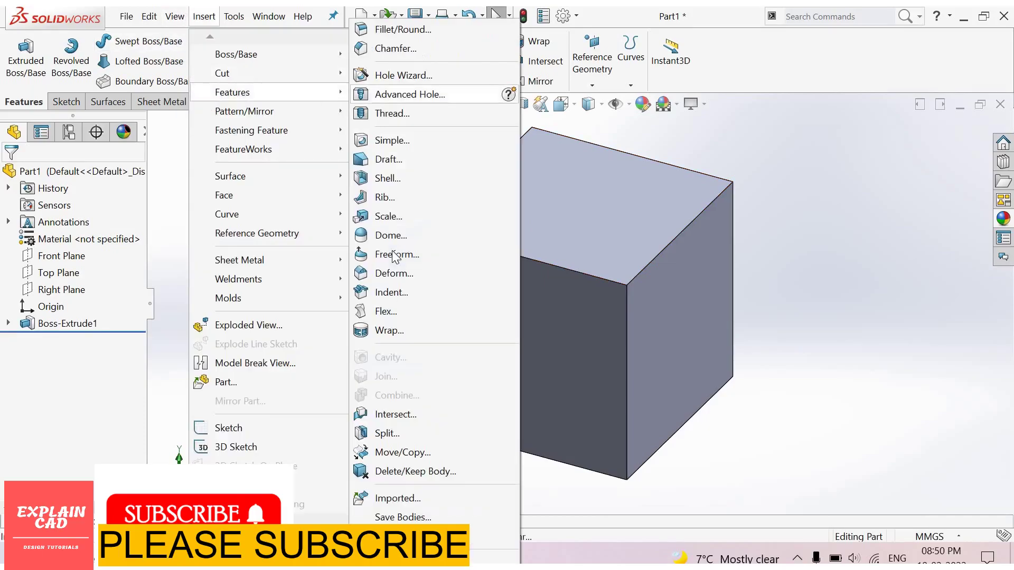
{"action": "left_click", "coordinate": [395, 256]}
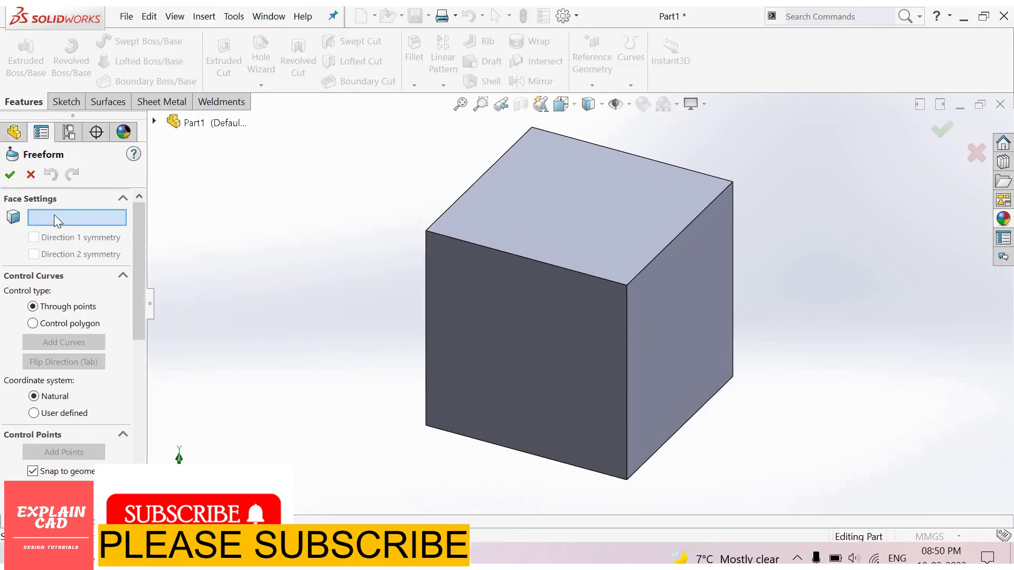
{"action": "left_click", "coordinate": [521, 225]}
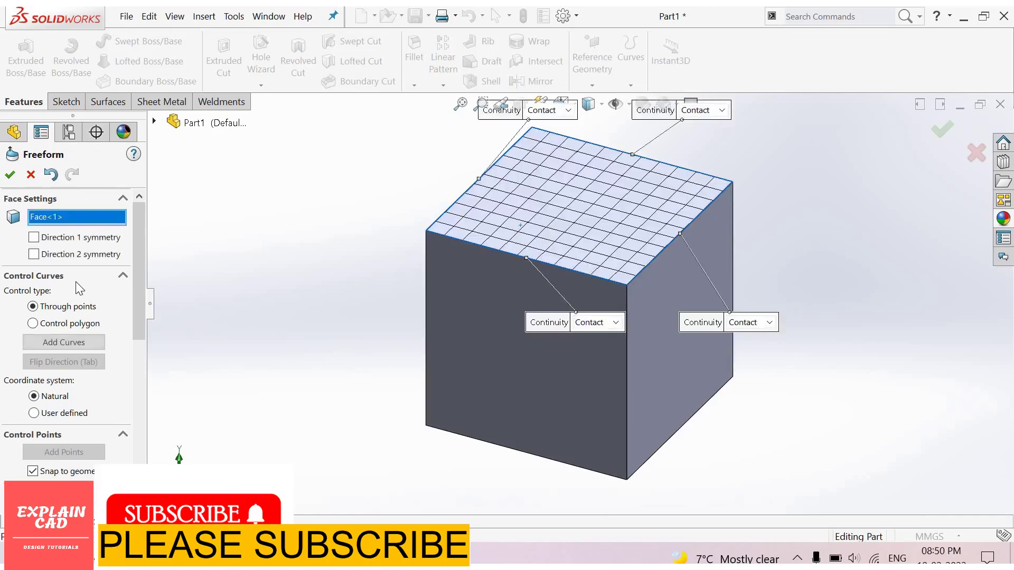
Step: Add three control curves parallel to the face's front edge and three crossing curves in the flipped direction
{"action": "left_click", "coordinate": [84, 342]}
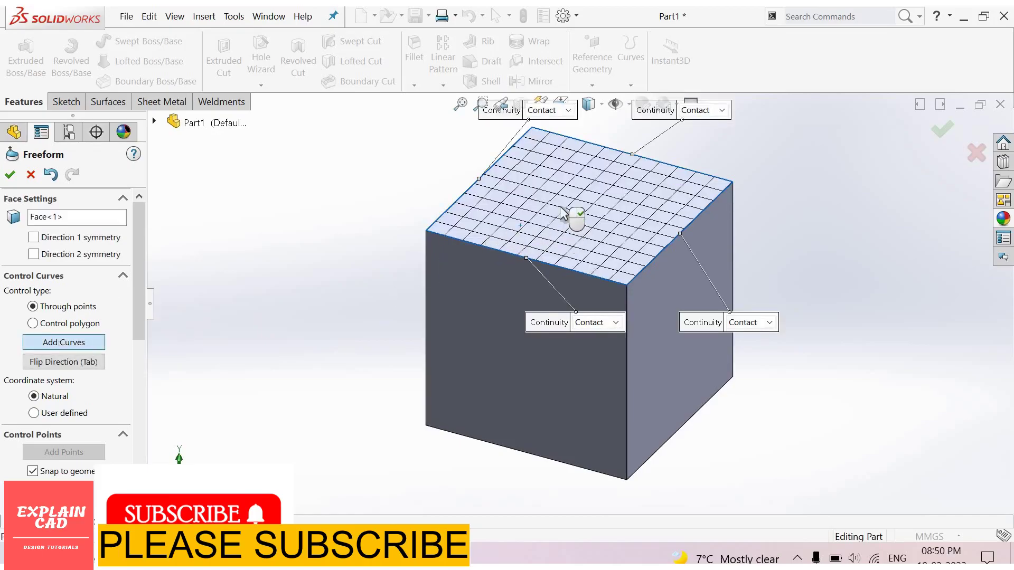
{"action": "scroll", "coordinate": [448, 282], "scroll_direction": "down", "scroll_amount": 2}
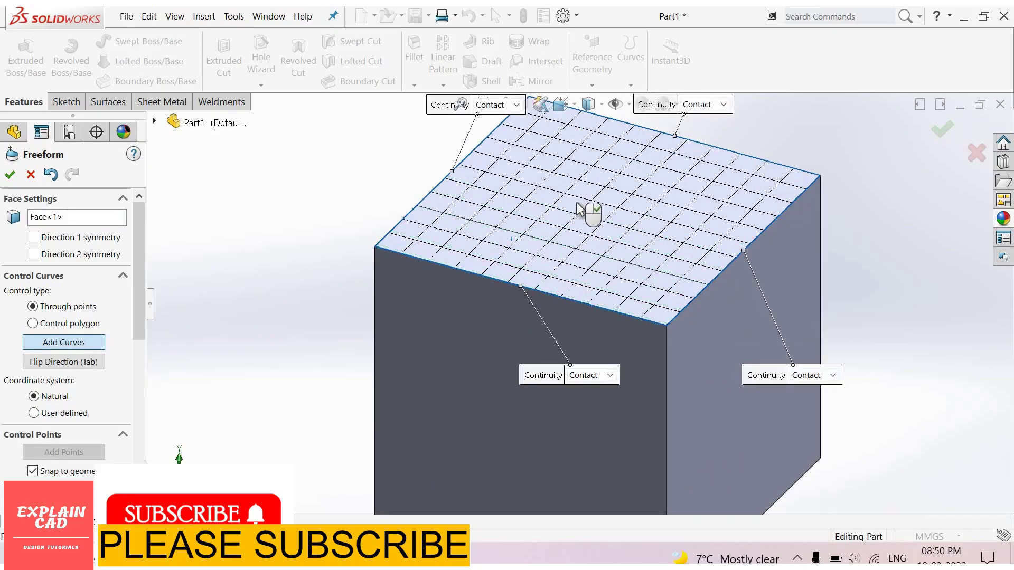
{"action": "scroll", "coordinate": [577, 204], "scroll_direction": "down", "scroll_amount": 1}
{"action": "scroll", "coordinate": [480, 358], "scroll_direction": "up", "scroll_amount": 2}
{"action": "scroll", "coordinate": [474, 362], "scroll_direction": "down", "scroll_amount": 1}
{"action": "scroll", "coordinate": [475, 368], "scroll_direction": "down", "scroll_amount": 1}
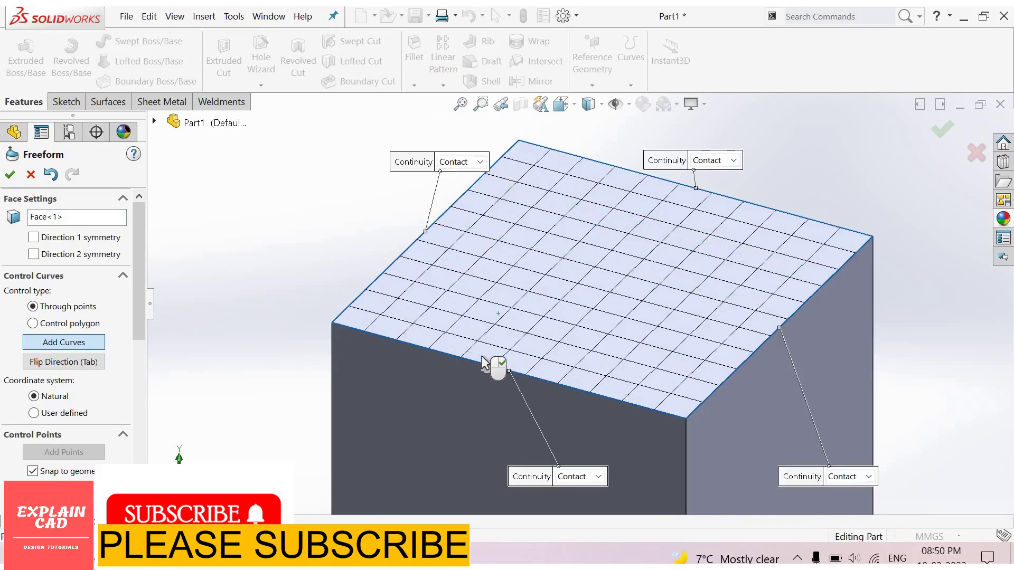
{"action": "left_click", "coordinate": [510, 342]}
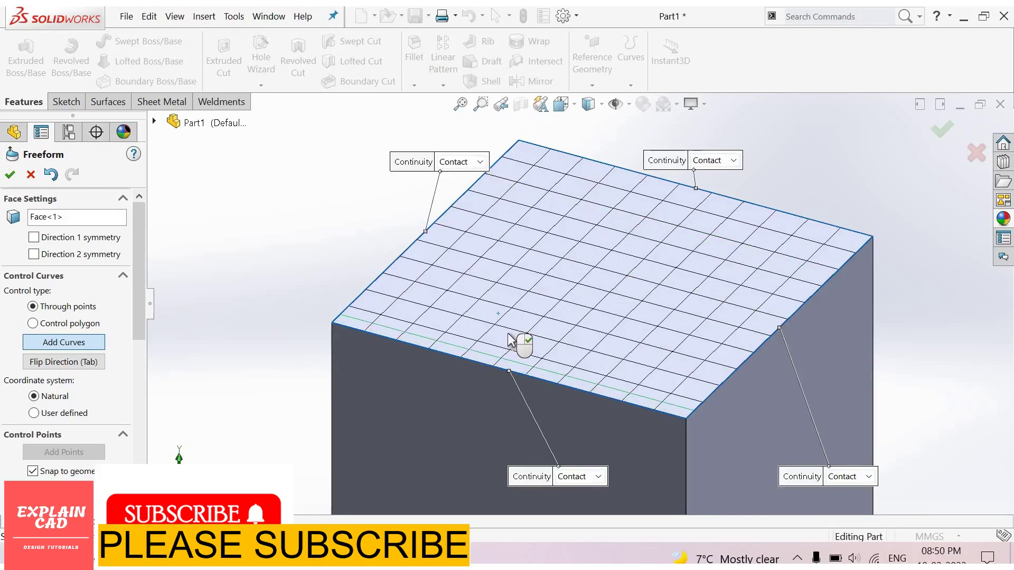
{"action": "scroll", "coordinate": [526, 338], "scroll_direction": "down", "scroll_amount": 5}
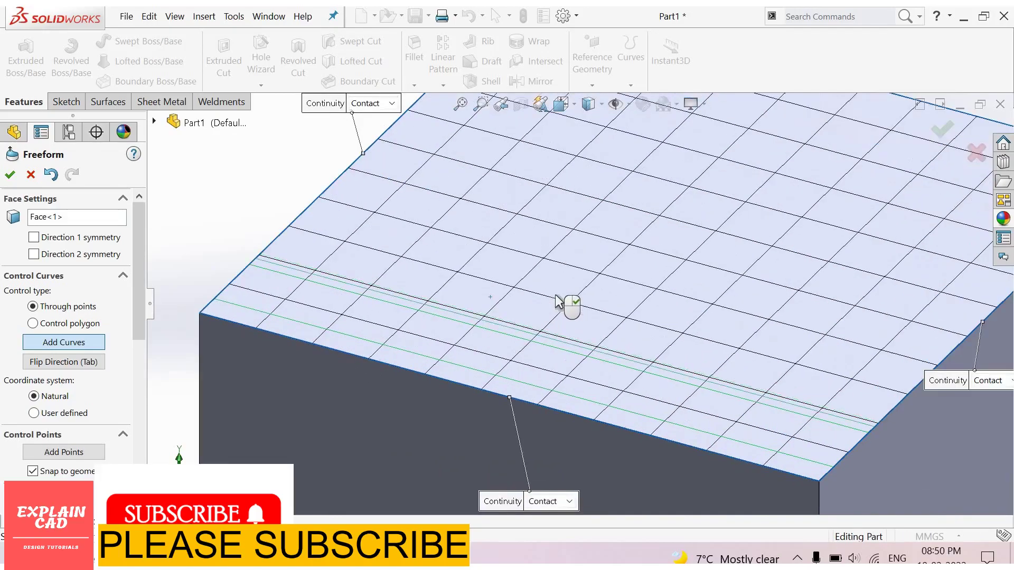
{"action": "left_click", "coordinate": [80, 363]}
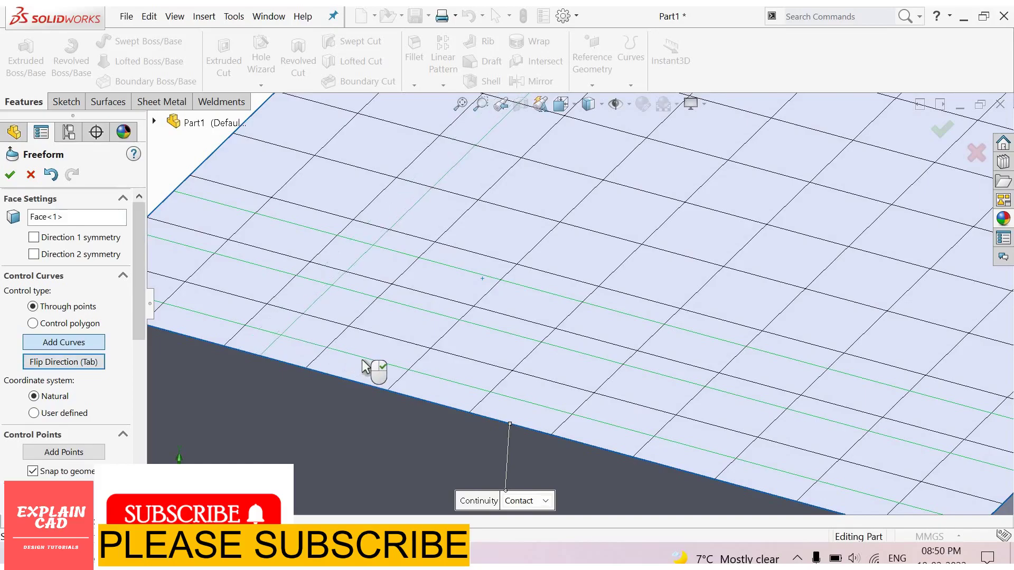
{"action": "left_click", "coordinate": [97, 363]}
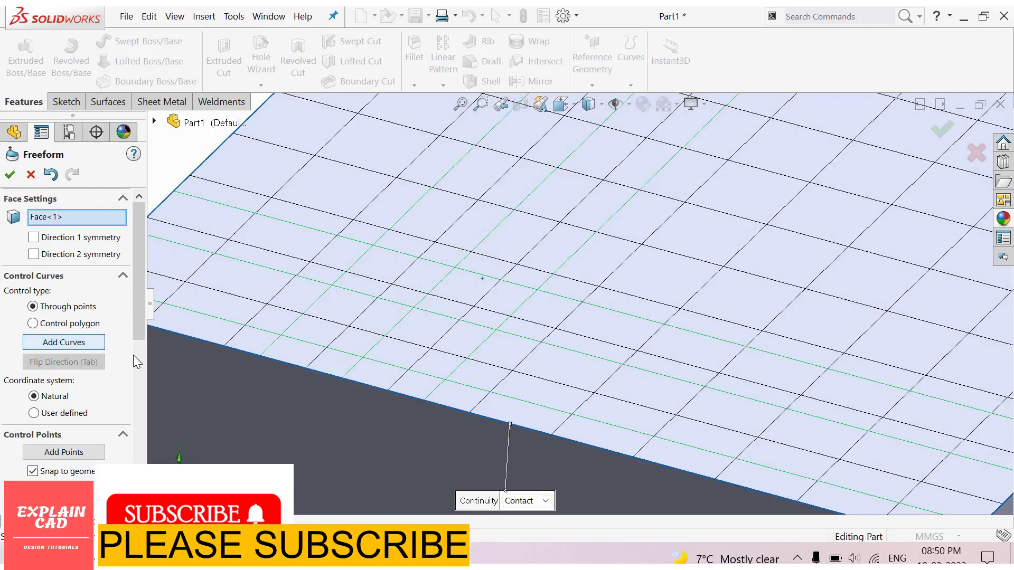
Step: Add control points on the control curves where the two sets of curves cross
{"action": "scroll", "coordinate": [93, 357], "scroll_direction": "down", "scroll_amount": 3}
{"action": "scroll", "coordinate": [81, 353], "scroll_direction": "down", "scroll_amount": 1}
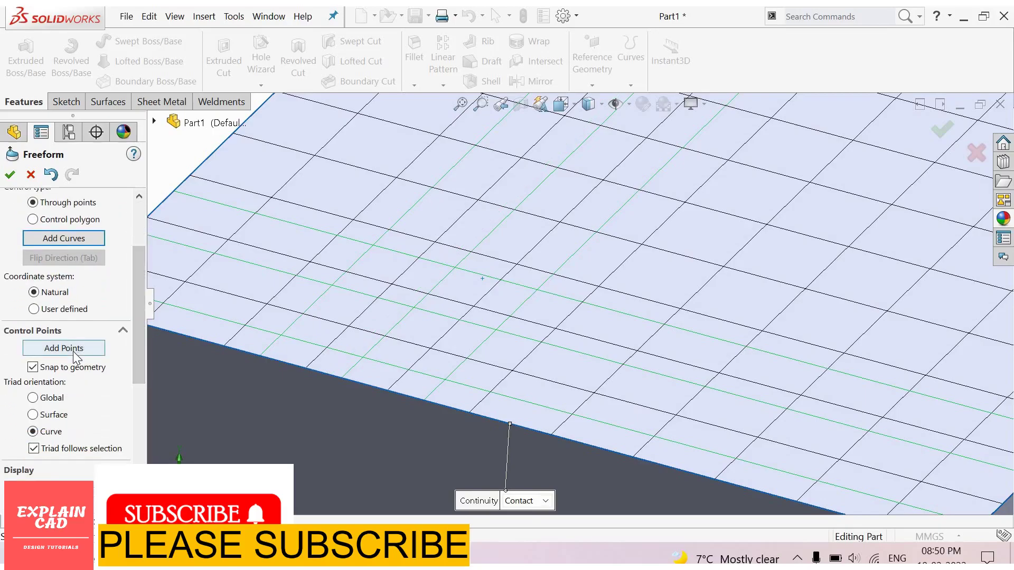
{"action": "left_click", "coordinate": [77, 350]}
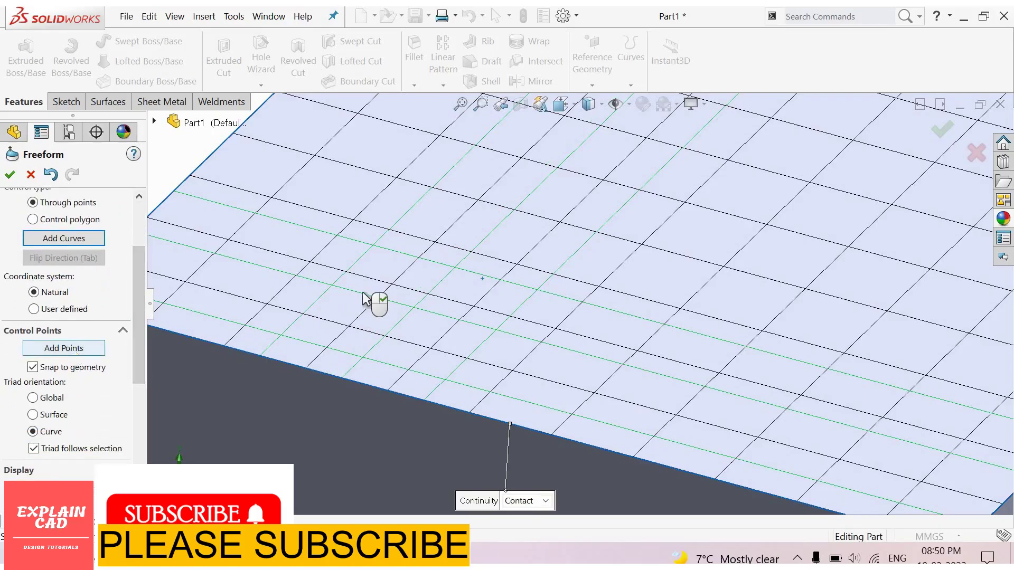
{"action": "left_click", "coordinate": [328, 291]}
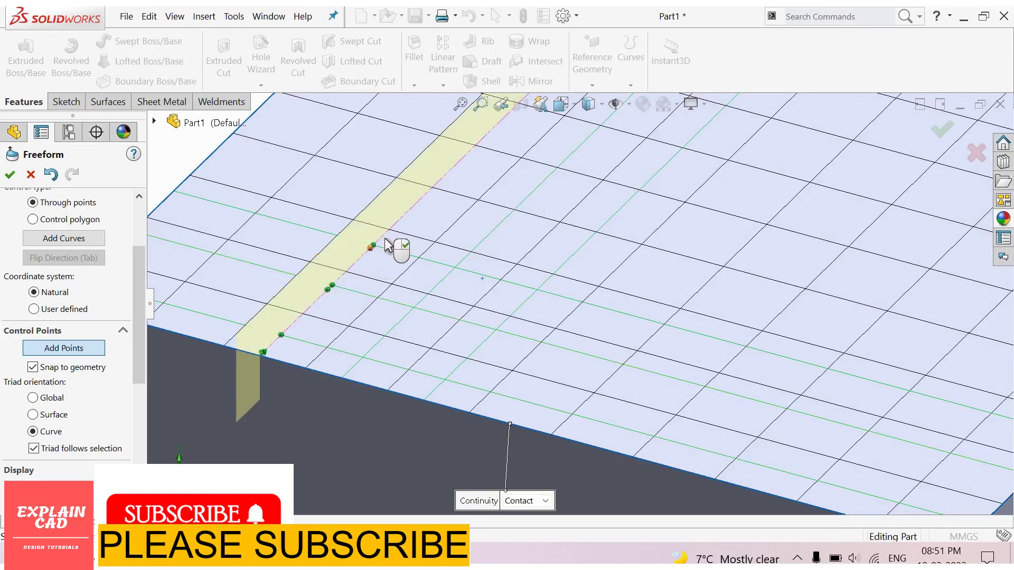
{"action": "left_click", "coordinate": [382, 238]}
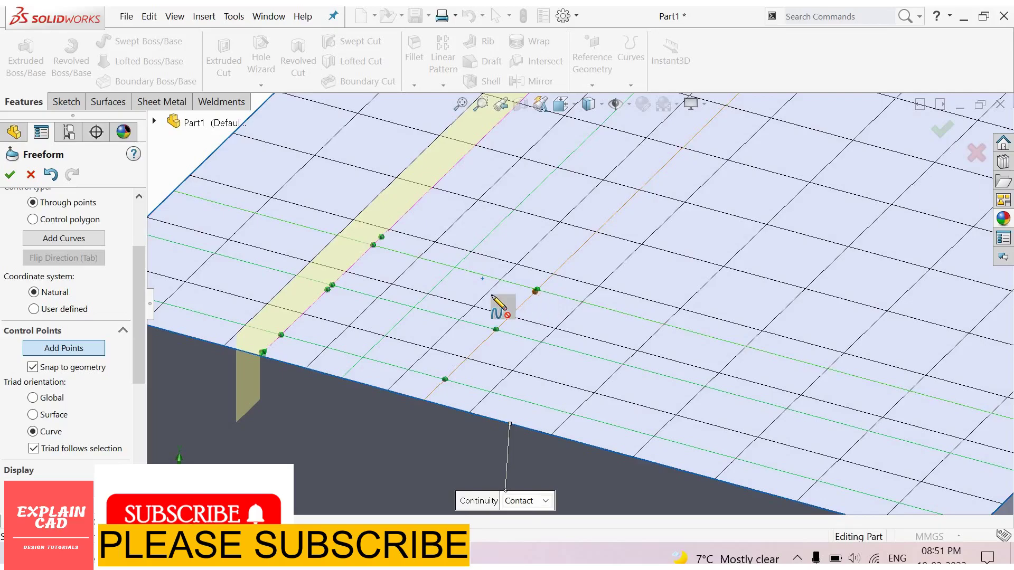
{"action": "key", "text": "Tab"}
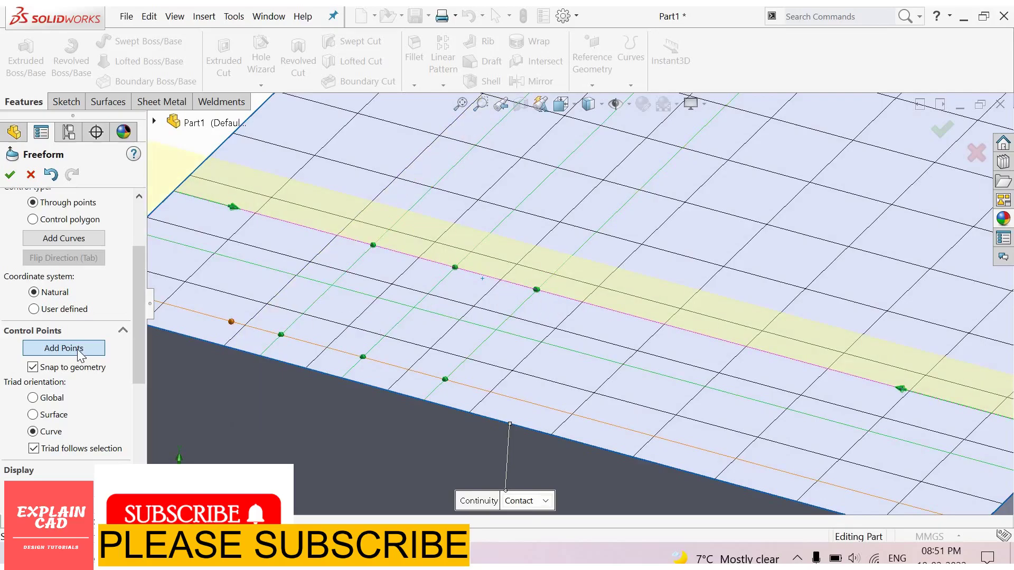
{"action": "left_click", "coordinate": [78, 350]}
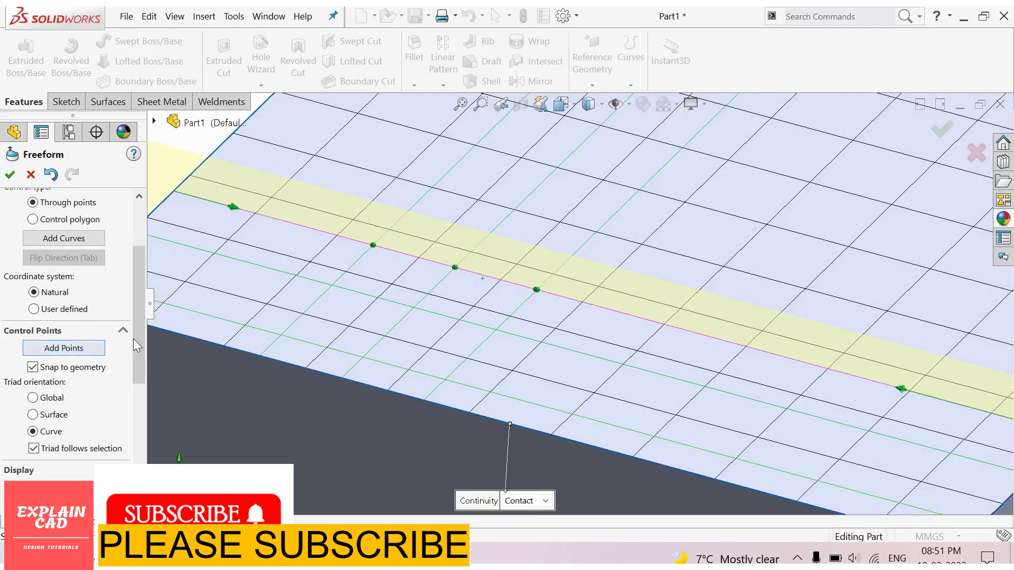
Step: Set the Freeform face transparency to 0.2
{"action": "scroll", "coordinate": [45, 328], "scroll_direction": "down", "scroll_amount": 5}
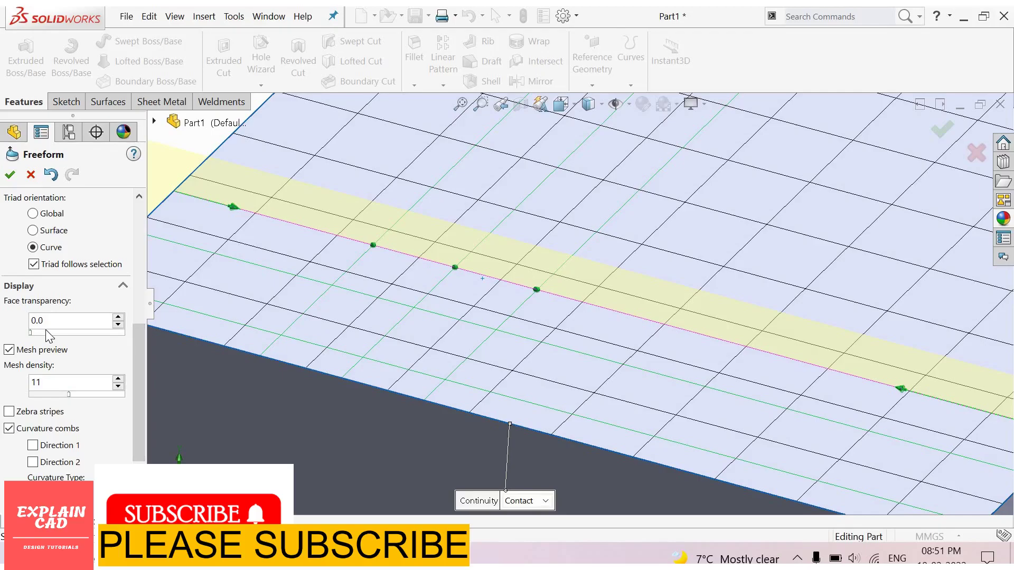
{"action": "left_click", "coordinate": [66, 333]}
{"action": "left_click", "coordinate": [66, 332]}
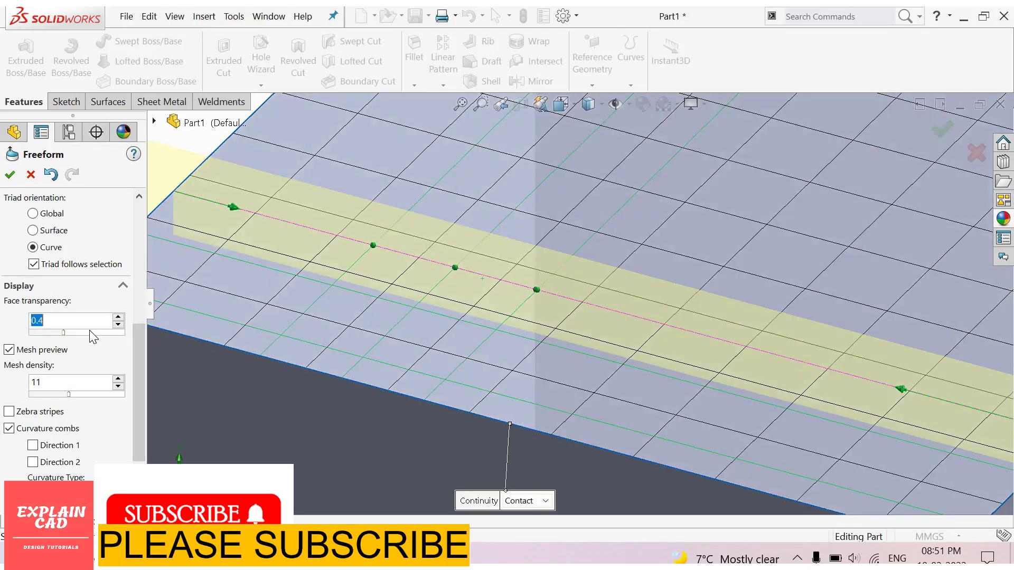
{"action": "left_click_drag", "start_coordinate": [65, 332], "coordinate": [51, 332]}
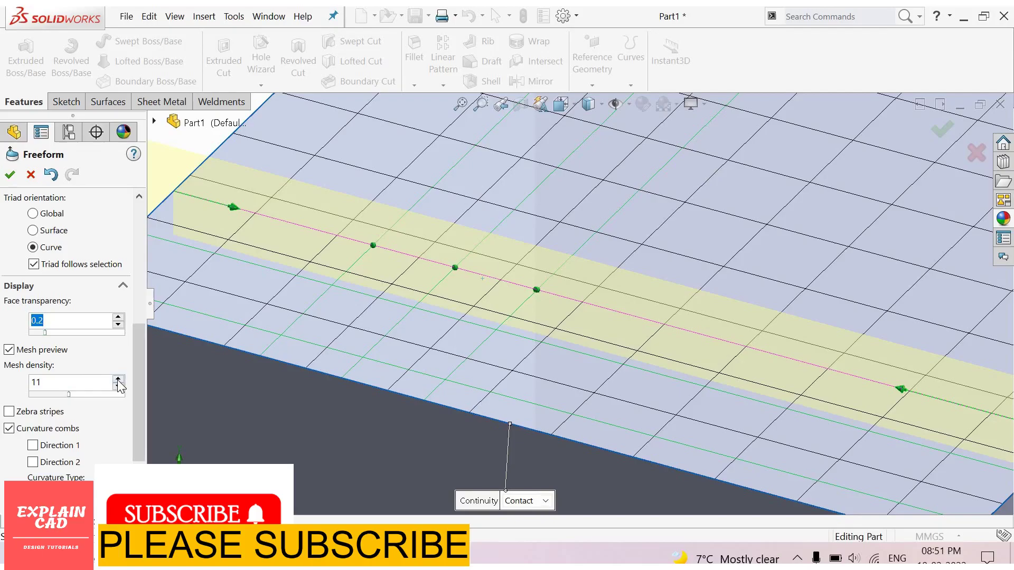
Step: Raise the mesh density to 12 and return it to 11
{"action": "scroll", "coordinate": [592, 314], "scroll_direction": "up", "scroll_amount": 4}
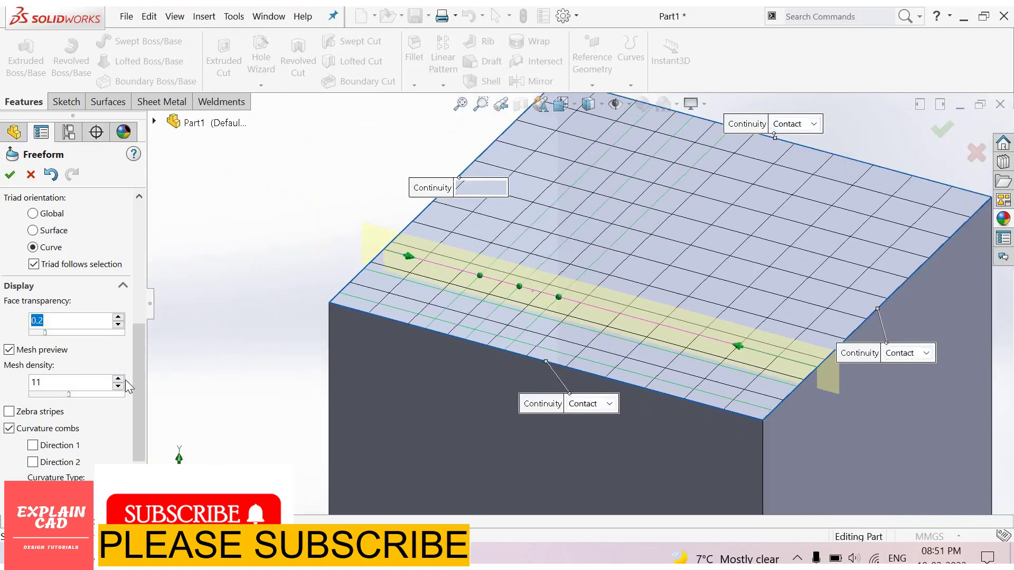
{"action": "left_click", "coordinate": [118, 380]}
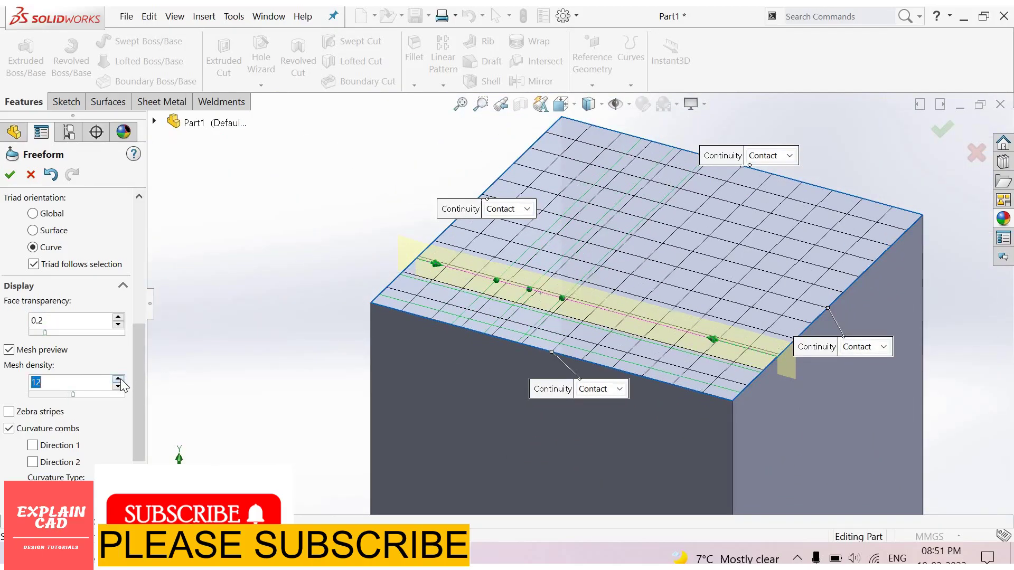
{"action": "left_click", "coordinate": [118, 386]}
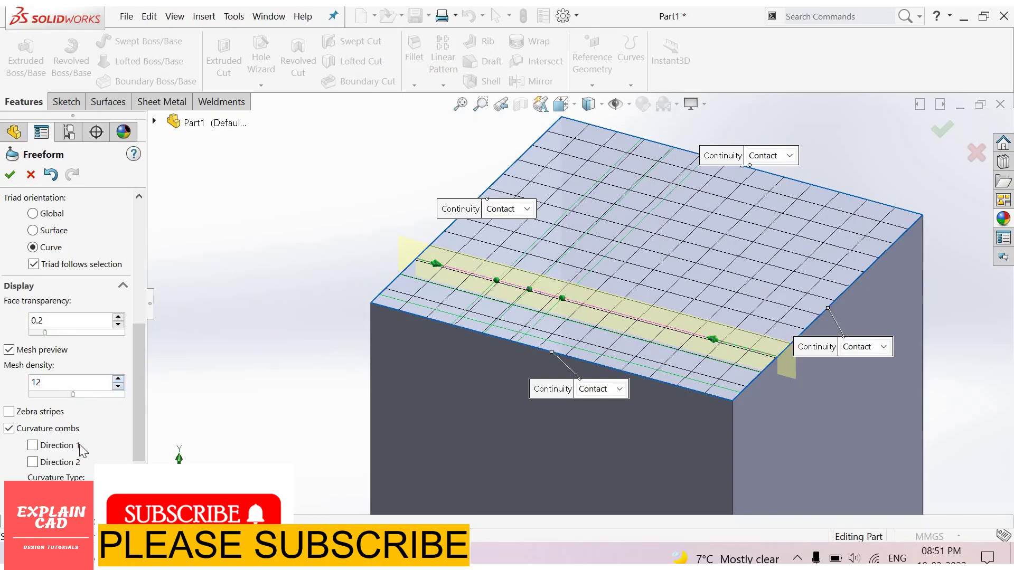
Step: Preview the zebra stripes on the face and turn them off again
{"action": "left_click", "coordinate": [10, 412]}
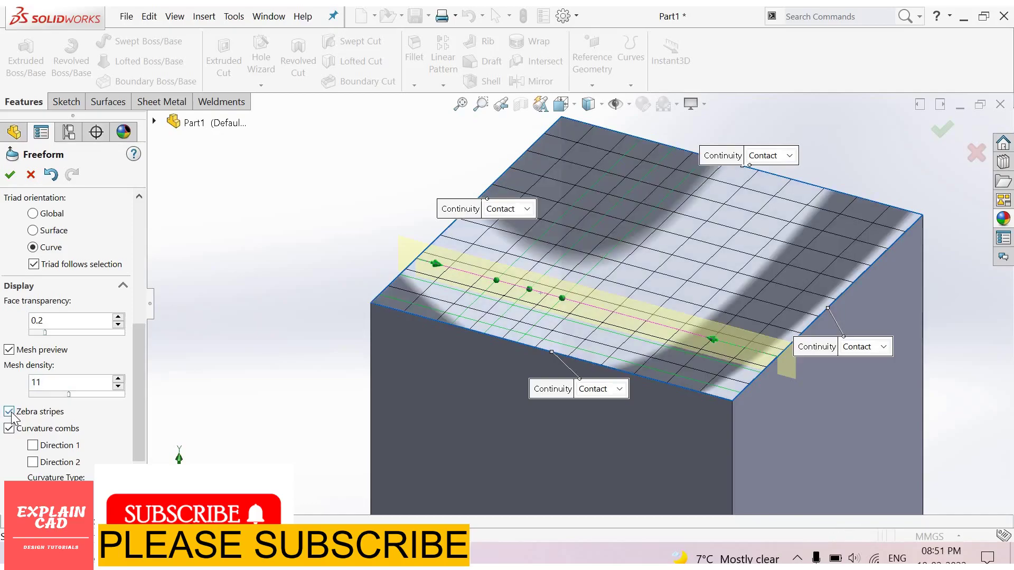
{"action": "left_click", "coordinate": [9, 412]}
{"action": "left_click", "coordinate": [9, 411]}
{"action": "left_click", "coordinate": [9, 411]}
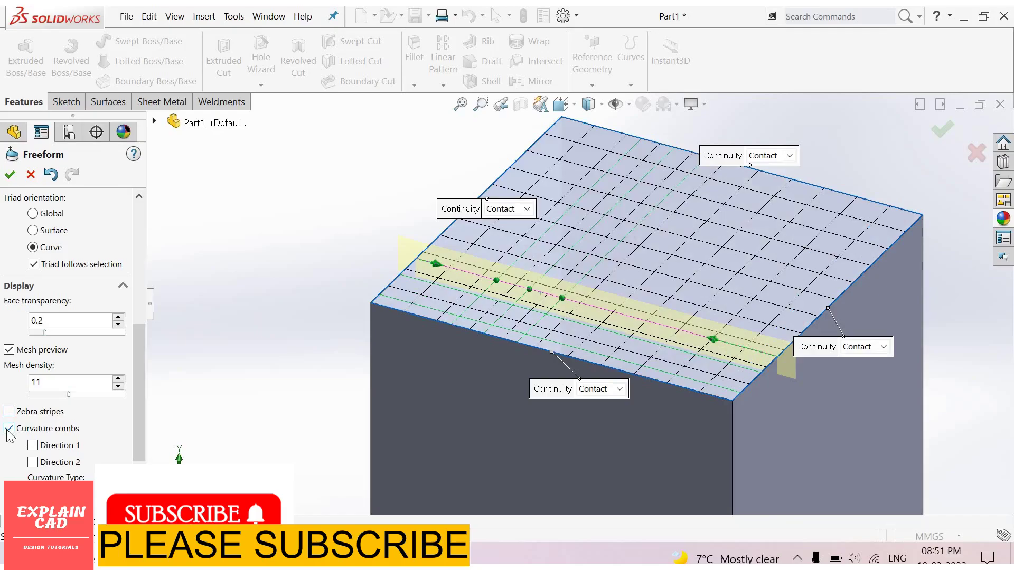
Step: Turn the mesh preview off to view only the control curves, and turn it back on
{"action": "scroll", "coordinate": [8, 434], "scroll_direction": "up", "scroll_amount": 3}
{"action": "left_click", "coordinate": [9, 425]}
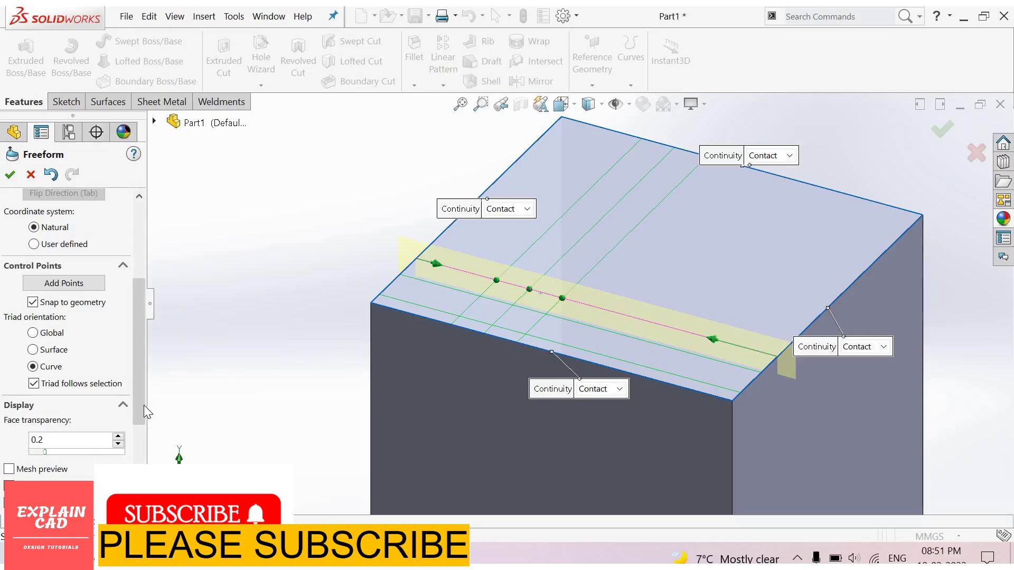
{"action": "left_click_drag", "start_coordinate": [138, 352], "coordinate": [139, 412]}
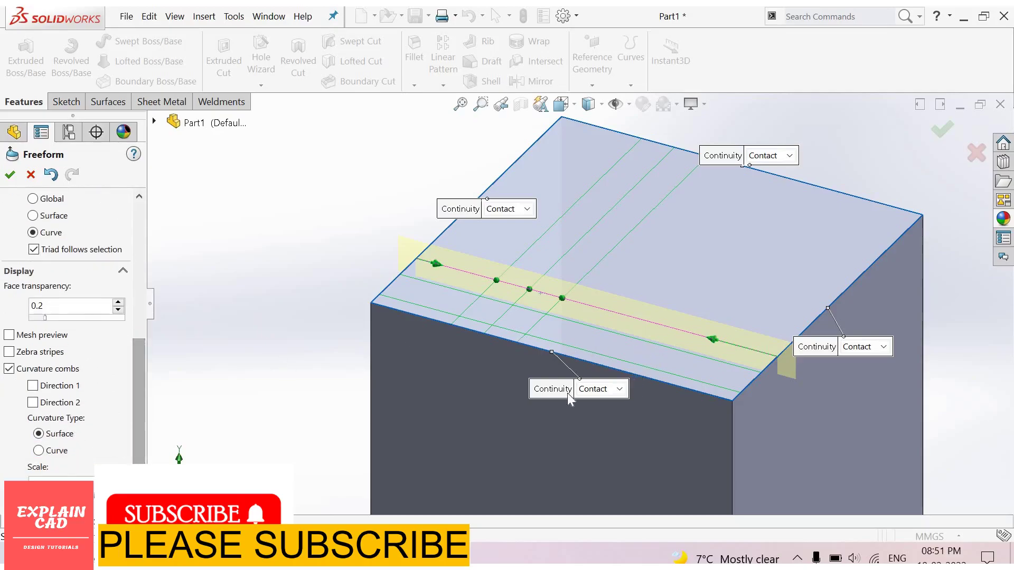
{"action": "middle_click_drag", "start_coordinate": [639, 369], "coordinate": [567, 393]}
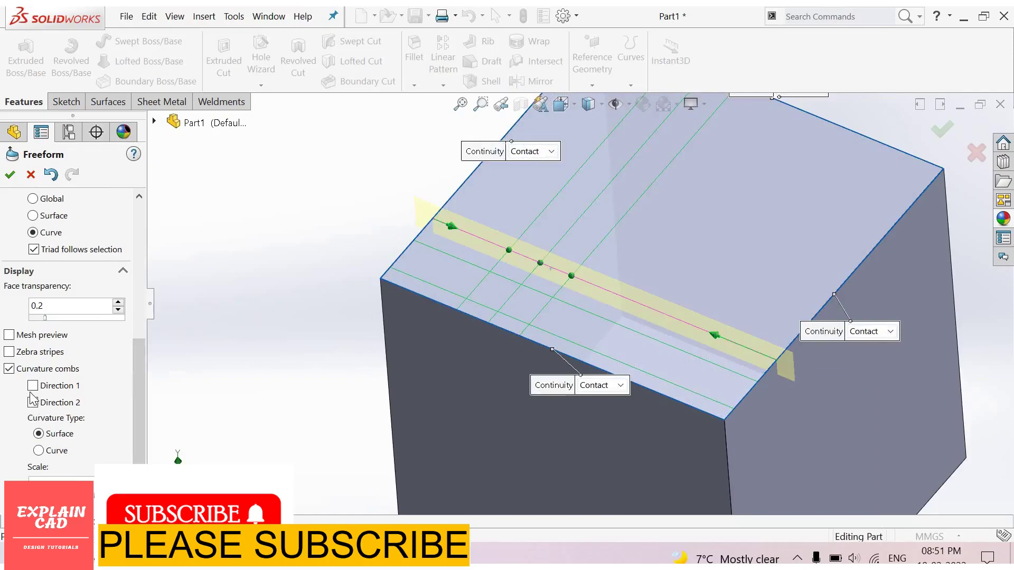
{"action": "left_click", "coordinate": [9, 335]}
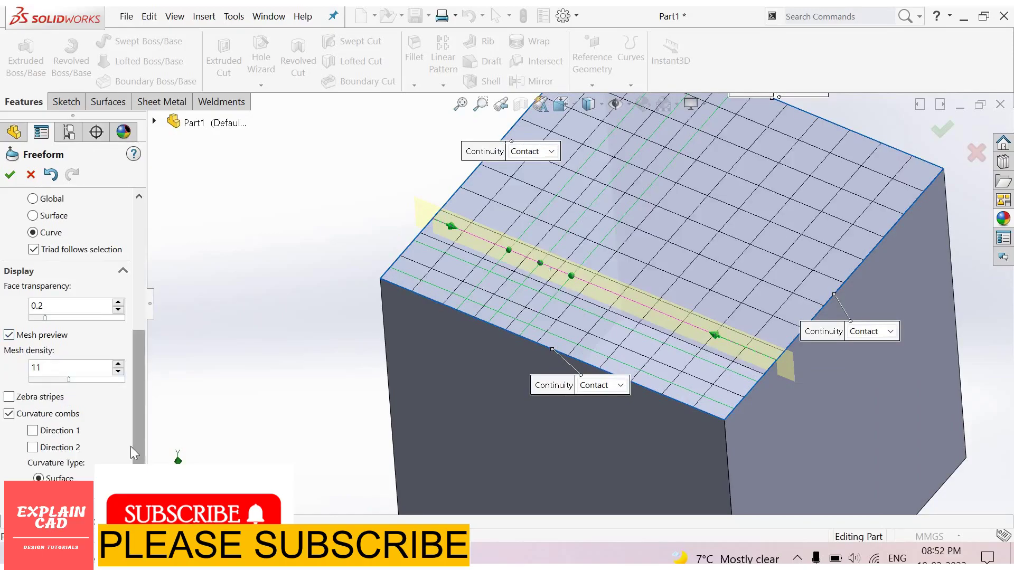
Step: Set the curvature comb scale to 11
{"action": "scroll", "coordinate": [131, 445], "scroll_direction": "down", "scroll_amount": 3}
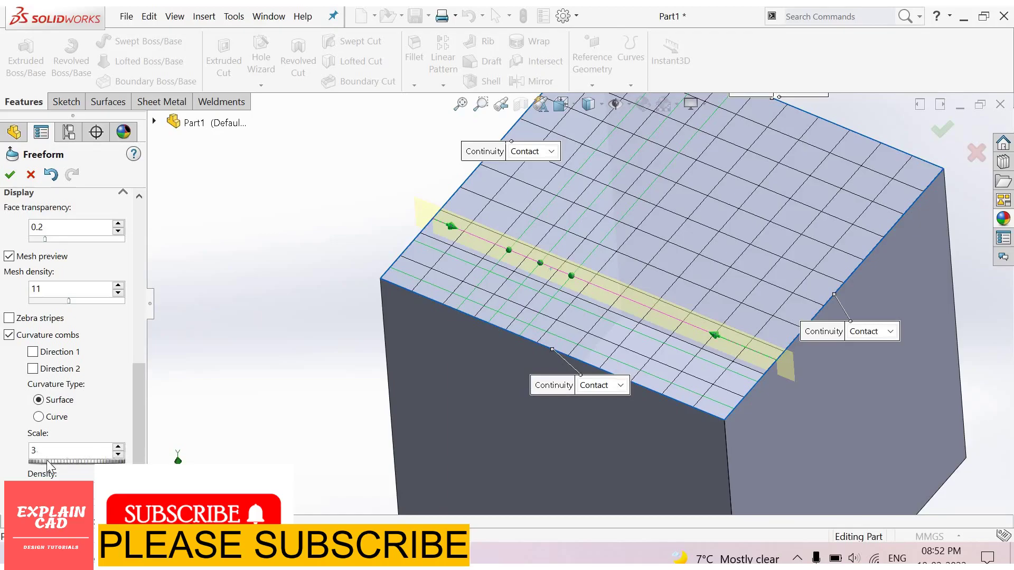
{"action": "left_click_drag", "start_coordinate": [55, 461], "coordinate": [124, 461]}
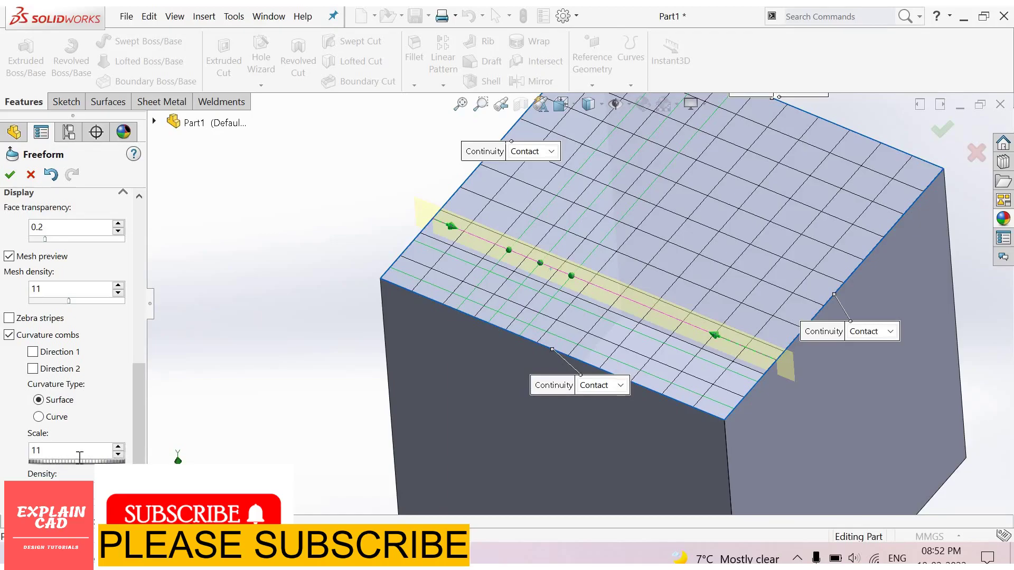
{"action": "left_click", "coordinate": [140, 437]}
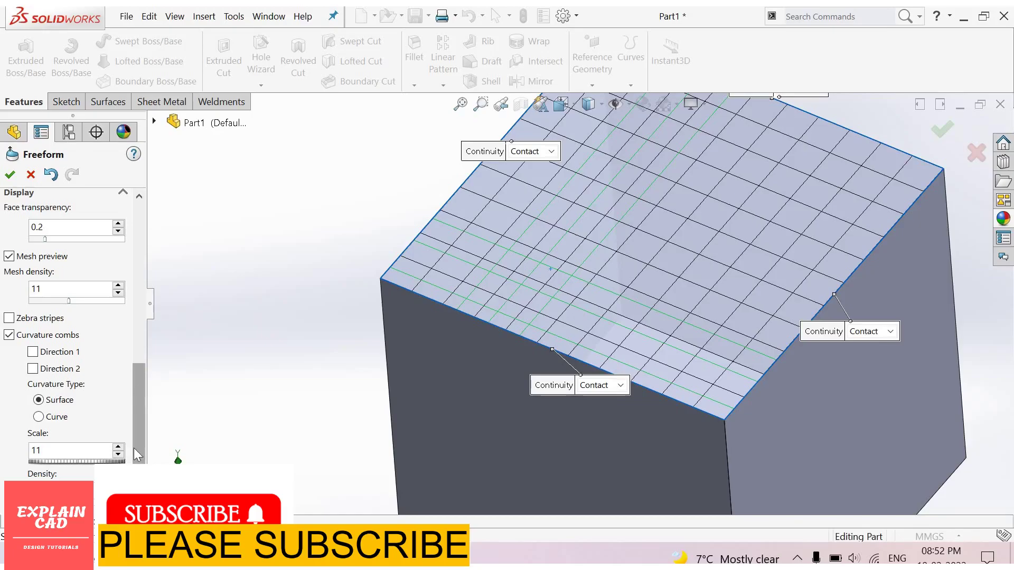
Step: Pull the middle control point on the third curve from the front edge to about X -0.93, Y 6.11 and Z 0.43 mm
{"action": "scroll", "coordinate": [677, 180], "scroll_direction": "down", "scroll_amount": 3}
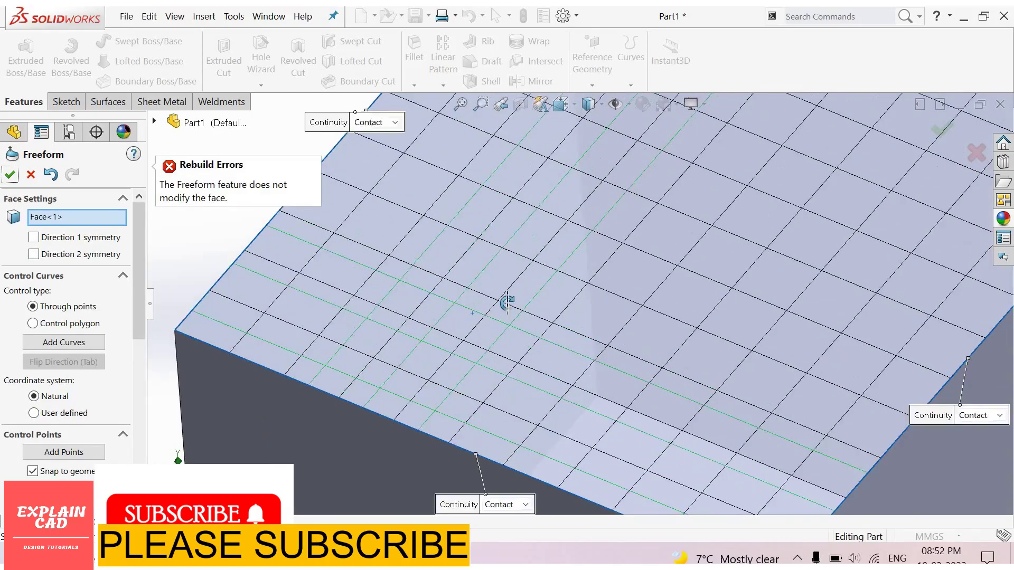
{"action": "middle_click_drag", "start_coordinate": [507, 299], "coordinate": [508, 272]}
{"action": "scroll", "coordinate": [437, 337], "scroll_direction": "up", "scroll_amount": 2}
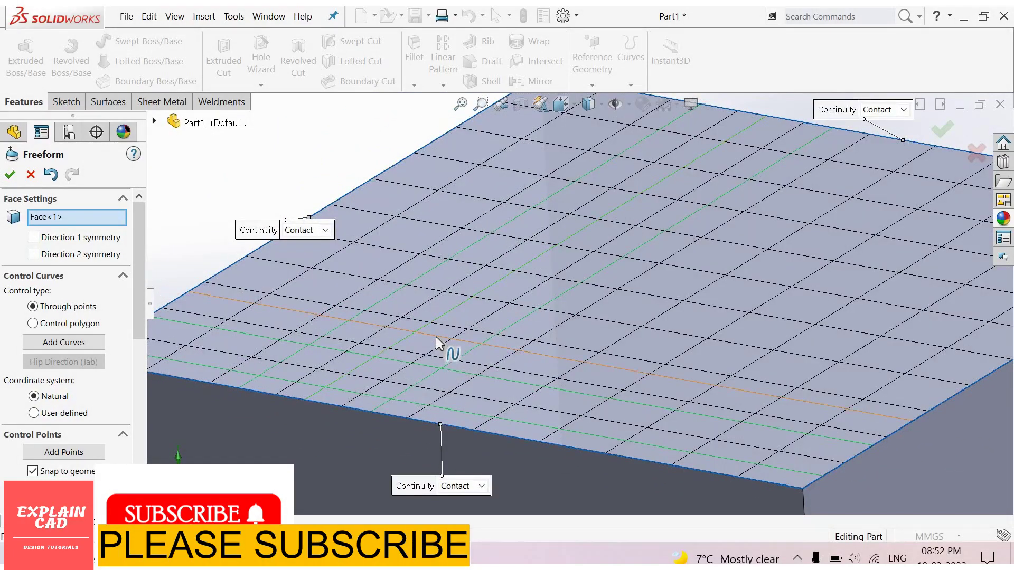
{"action": "left_click", "coordinate": [416, 333]}
{"action": "left_click", "coordinate": [415, 333]}
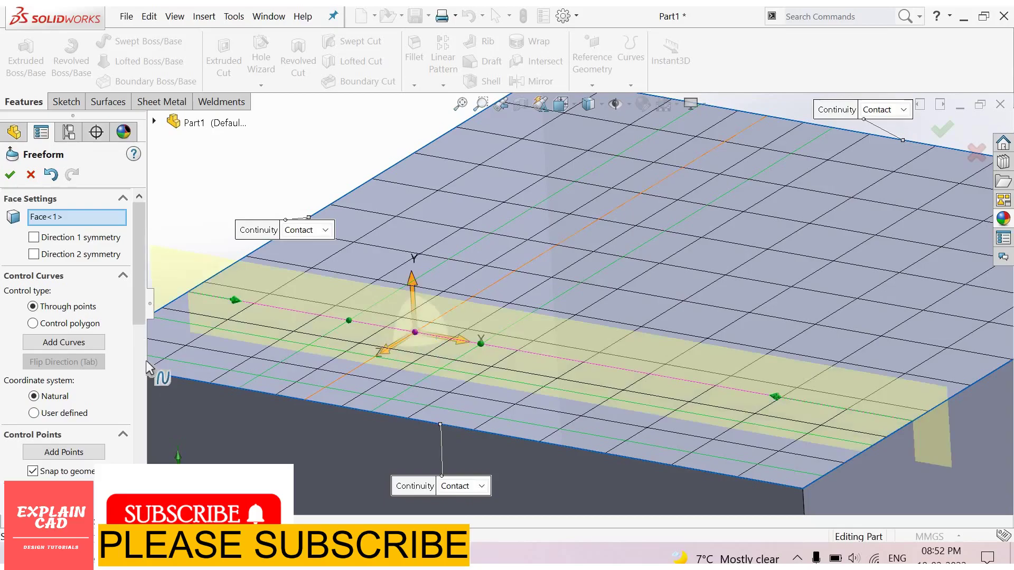
{"action": "left_click_drag", "start_coordinate": [135, 308], "coordinate": [188, 371]}
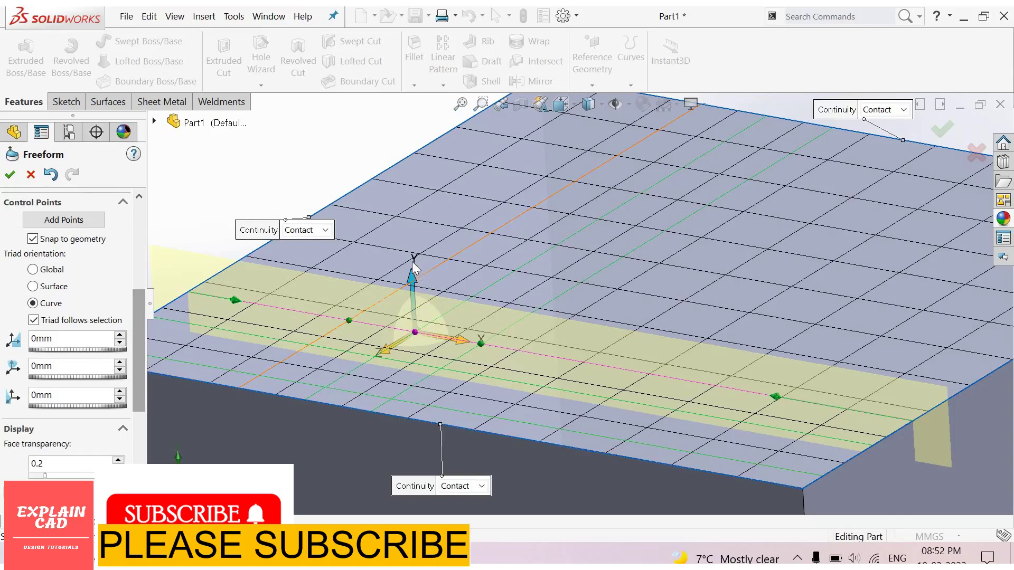
{"action": "mouse_move", "coordinate": [415, 266]}
{"action": "left_mouse_down"}
{"action": "mouse_move", "coordinate": [413, 291]}
{"action": "mouse_move", "coordinate": [408, 267]}
{"action": "left_mouse_up"}
{"action": "left_click_drag", "start_coordinate": [386, 332], "coordinate": [376, 340]}
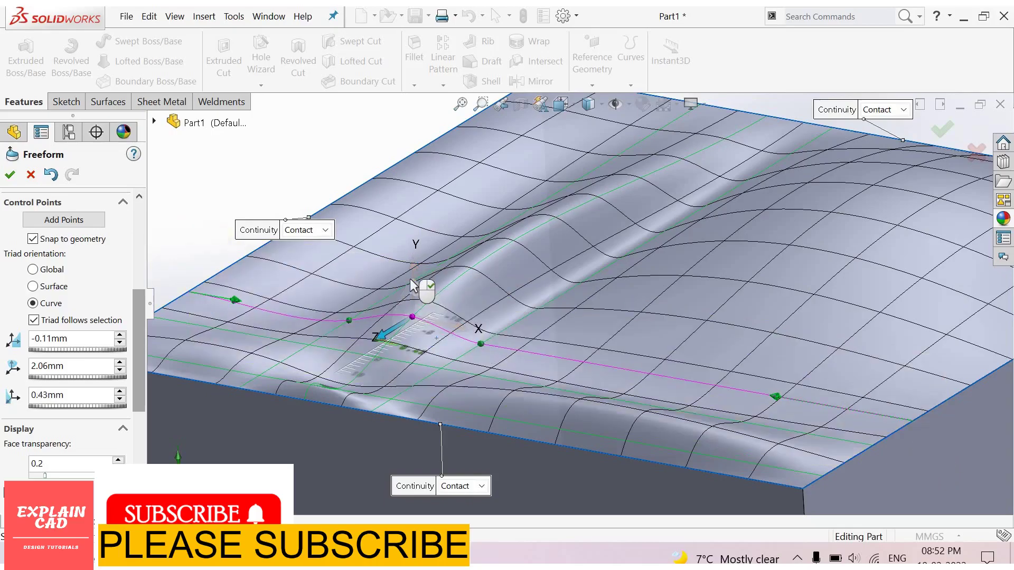
{"action": "left_click_drag", "start_coordinate": [414, 238], "coordinate": [472, 297]}
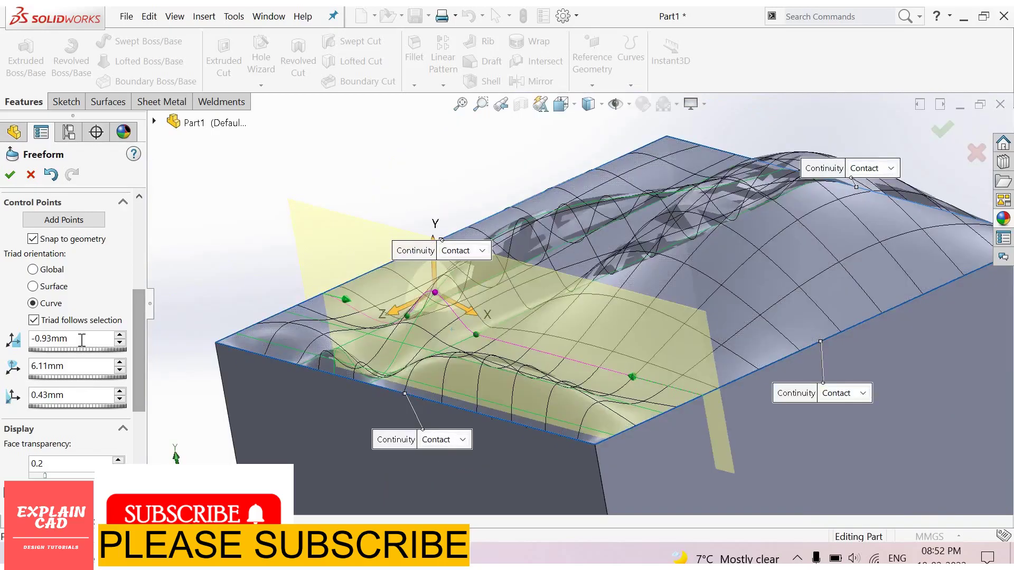
Step: Set the selected control point's offsets to 2 mm in X, 1.15 mm in Y and 3 mm in Z
{"action": "left_click", "coordinate": [79, 338]}
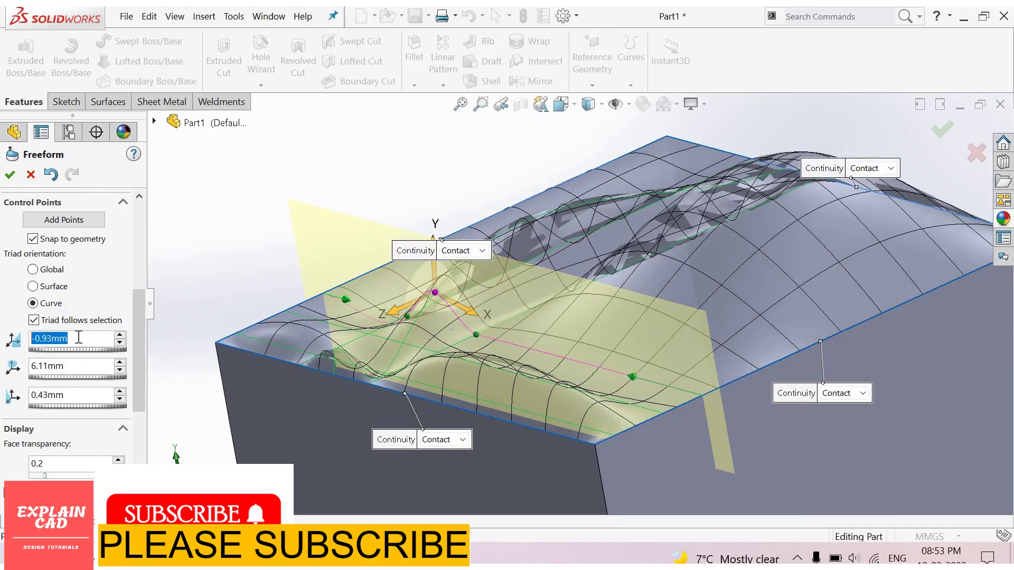
{"action": "type", "text": "2"}
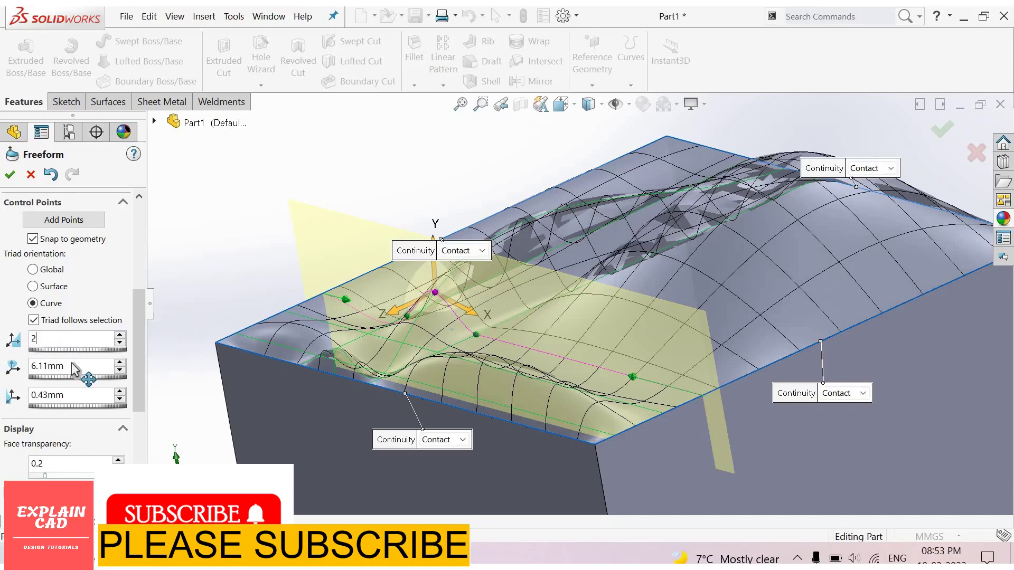
{"action": "double_click", "coordinate": [73, 364]}
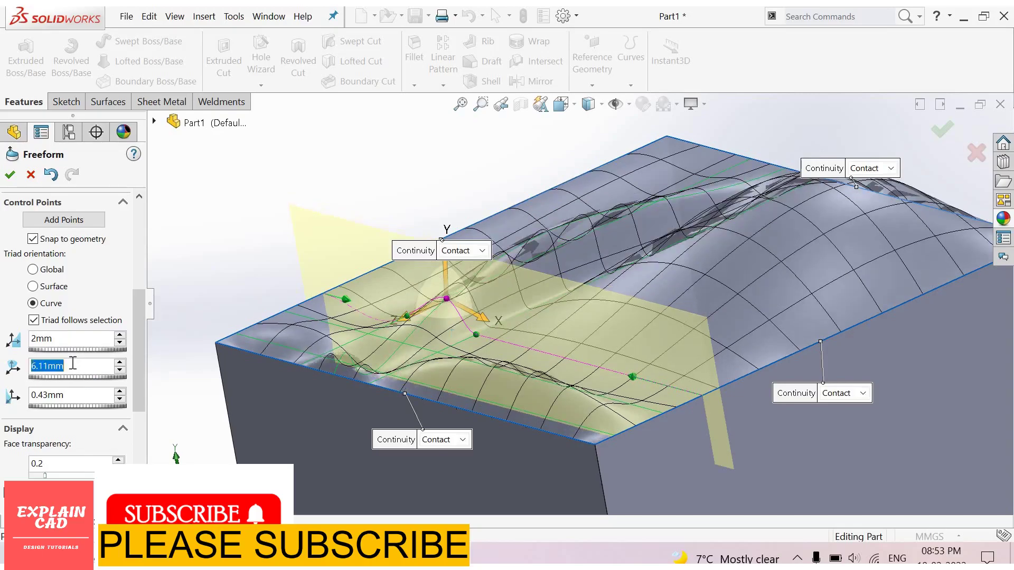
{"action": "type", "text": "1.5"}
{"action": "key", "text": "Return"}
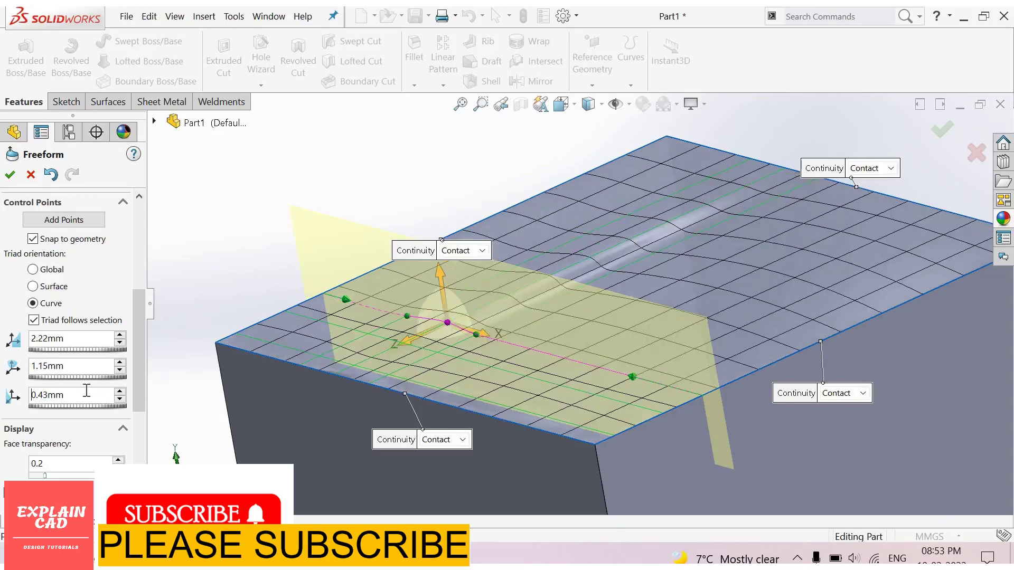
{"action": "double_click", "coordinate": [87, 391]}
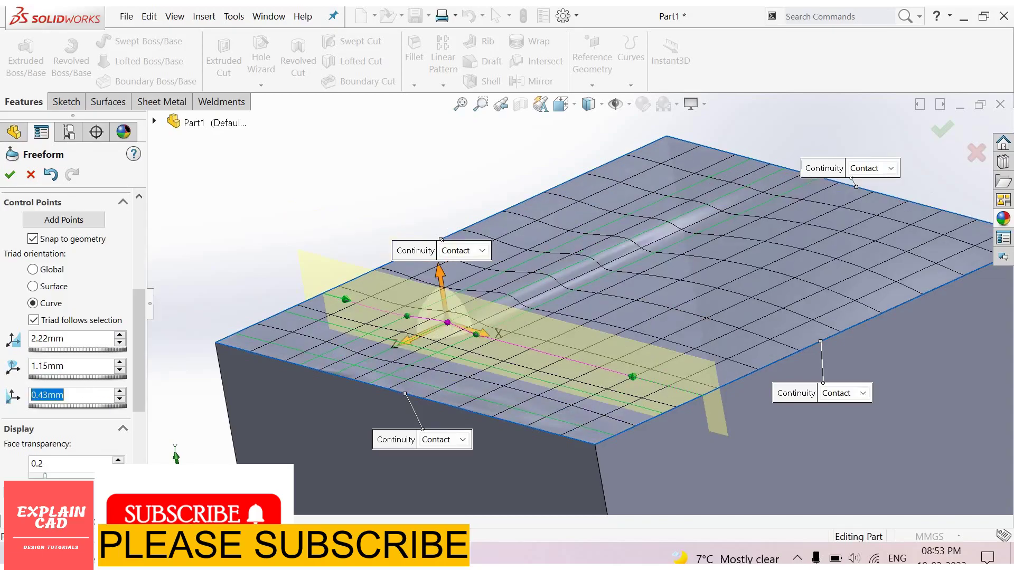
{"action": "type", "text": "3"}
{"action": "key", "text": "Return"}
Step: Move the first round control point on the same curve to about X -0.75, Y 3.75 and Z 4.74 mm using the triad
{"action": "middle_click", "coordinate": [430, 330]}
{"action": "scroll", "coordinate": [468, 284], "scroll_direction": "down", "scroll_amount": 1}
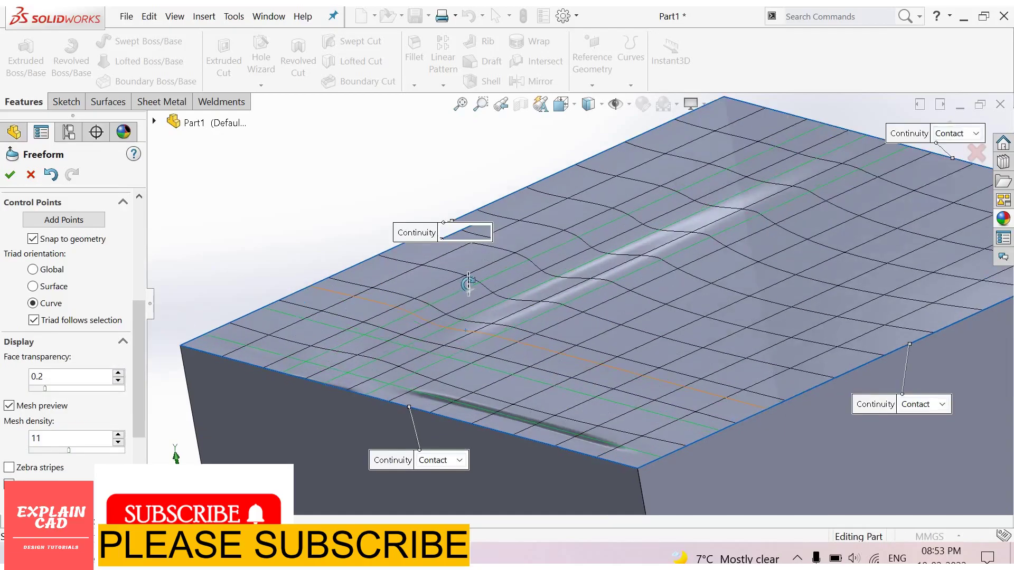
{"action": "mouse_move", "coordinate": [468, 284]}
{"action": "middle_mouse_down"}
{"action": "mouse_move", "coordinate": [479, 273]}
{"action": "mouse_move", "coordinate": [477, 281]}
{"action": "middle_mouse_up"}
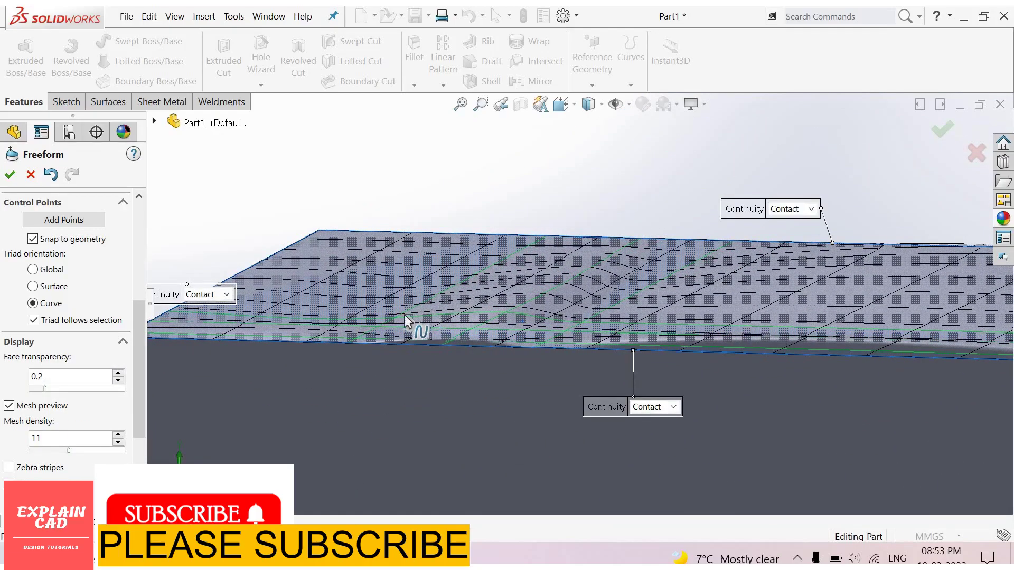
{"action": "key", "text": "Down"}
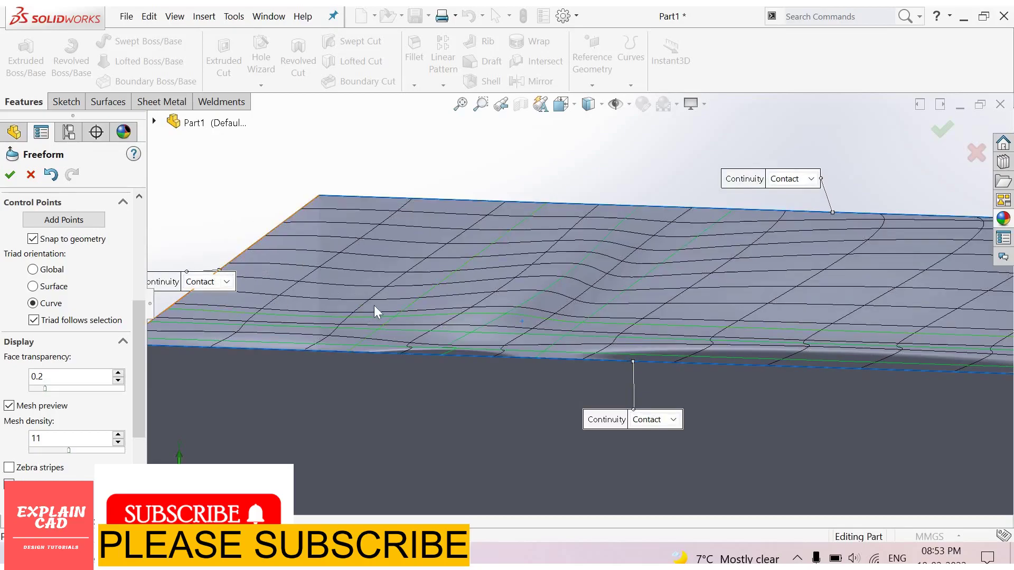
{"action": "middle_click_drag", "start_coordinate": [385, 379], "coordinate": [475, 270]}
{"action": "left_click", "coordinate": [409, 264]}
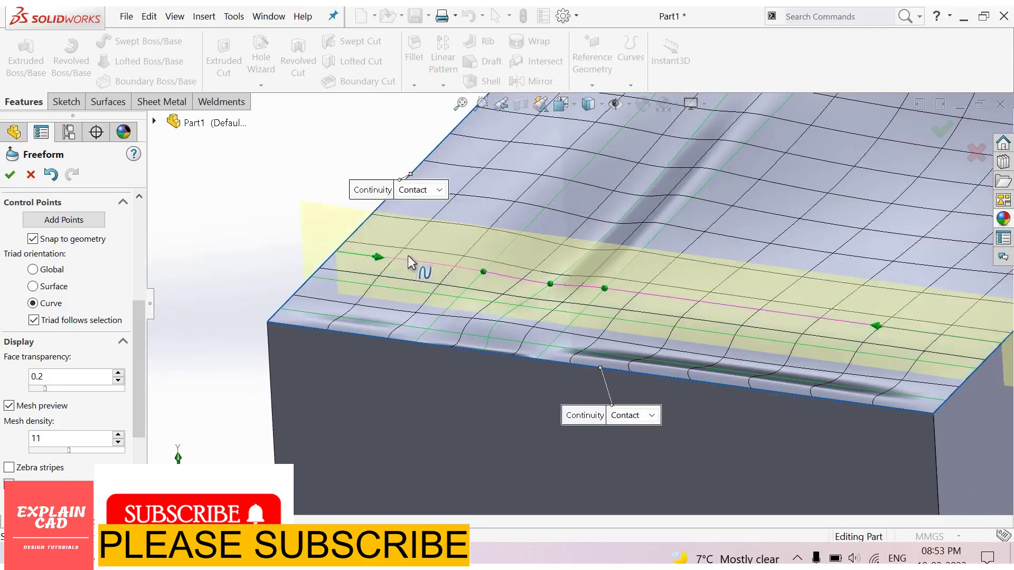
{"action": "left_click", "coordinate": [484, 273]}
{"action": "mouse_move", "coordinate": [475, 203]}
{"action": "left_mouse_down"}
{"action": "mouse_move", "coordinate": [476, 213]}
{"action": "mouse_move", "coordinate": [478, 183]}
{"action": "mouse_move", "coordinate": [485, 201]}
{"action": "left_mouse_up"}
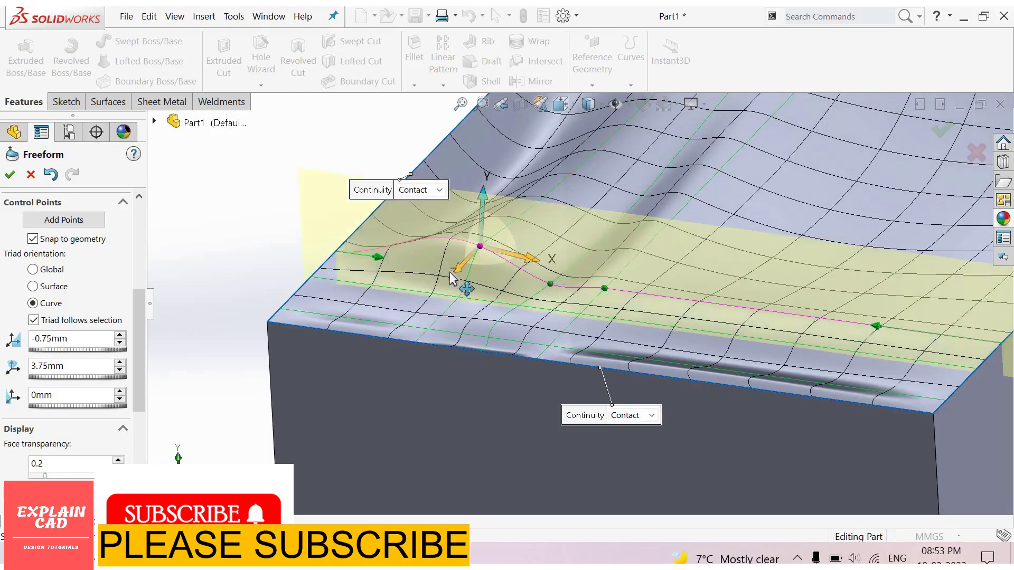
{"action": "left_click_drag", "start_coordinate": [453, 274], "coordinate": [432, 297]}
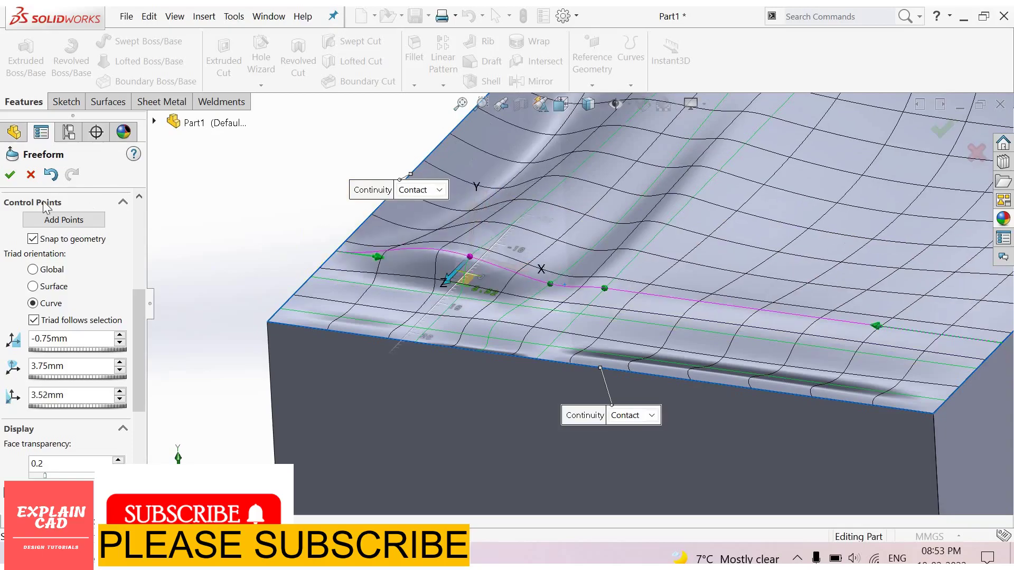
Step: Finish the Freeform feature and examine the deformed top face
{"action": "left_click", "coordinate": [10, 175]}
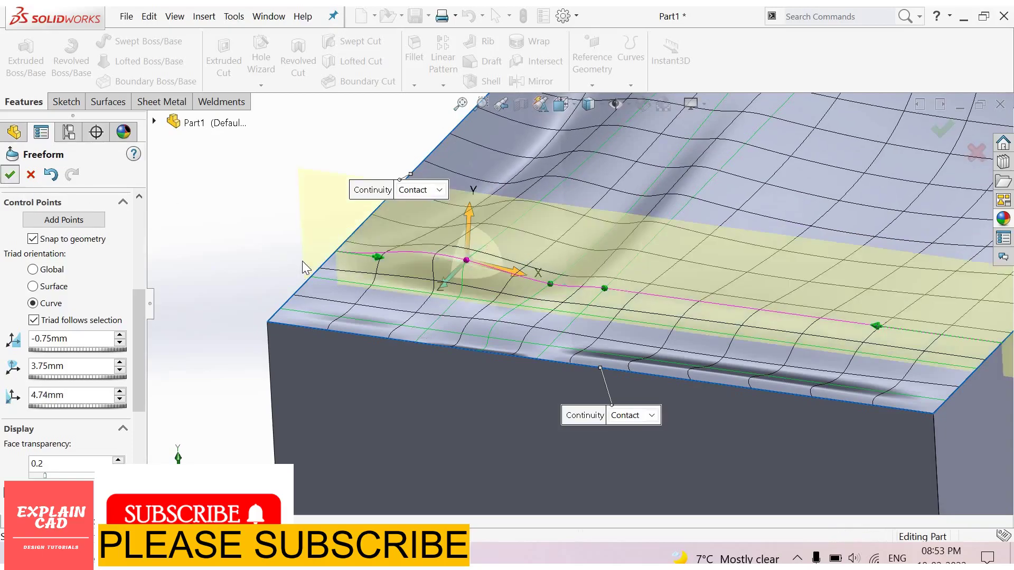
{"action": "scroll", "coordinate": [258, 228], "scroll_direction": "up", "scroll_amount": 1}
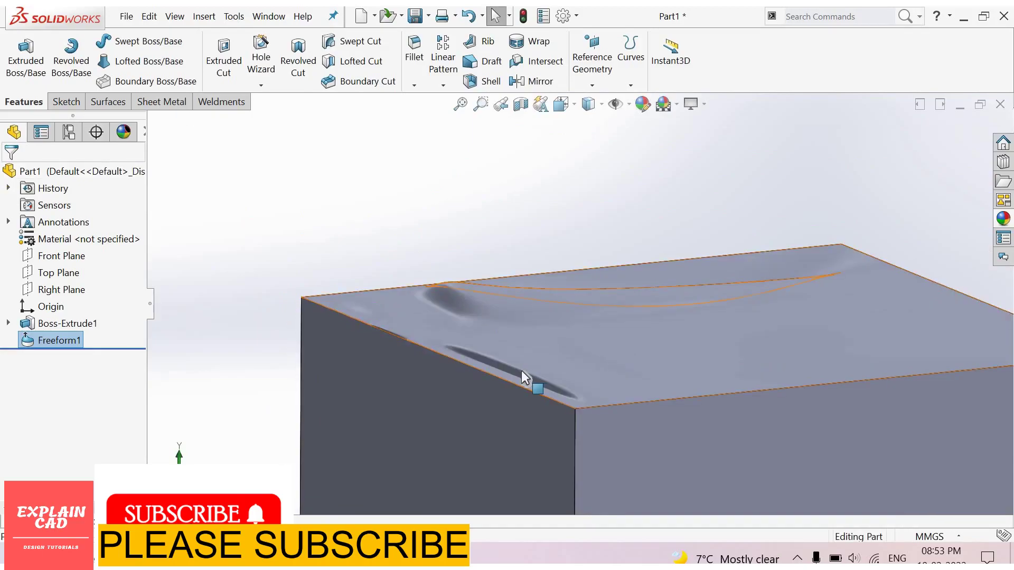
{"action": "scroll", "coordinate": [555, 356], "scroll_direction": "down", "scroll_amount": 5}
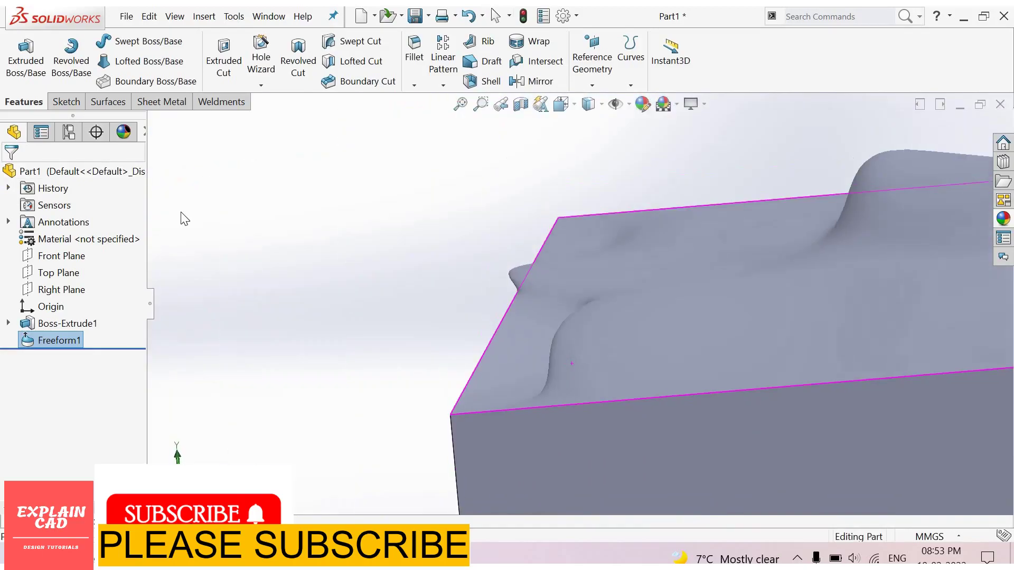